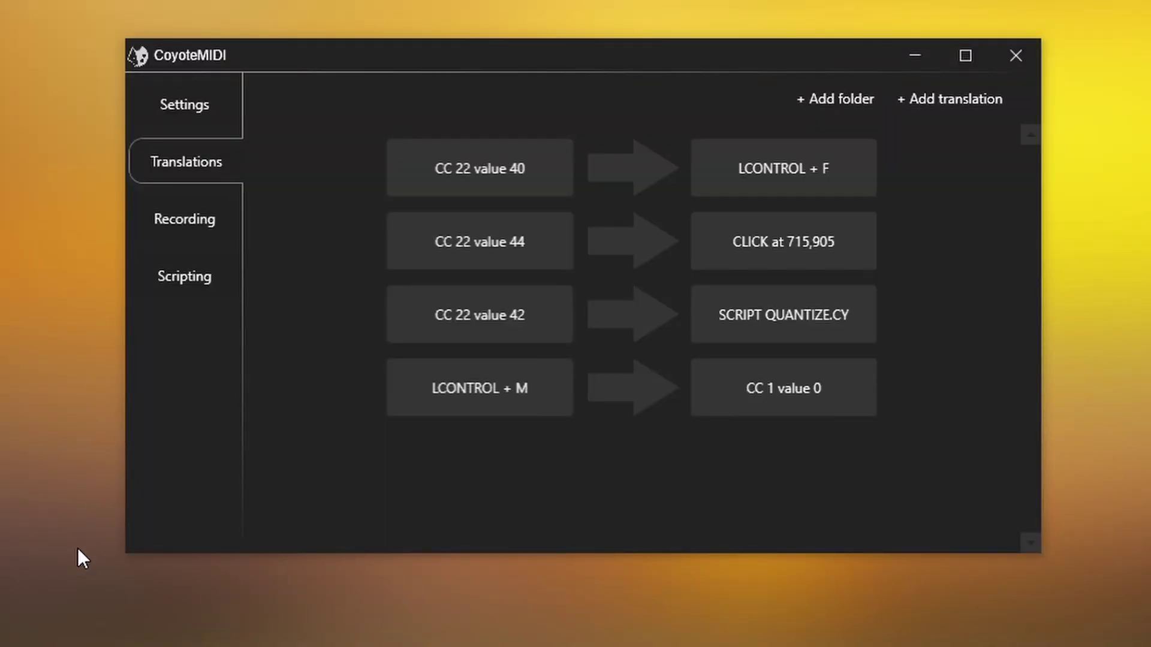
Step: Switch CoyoteMIDI to the Recording page listing the four captured MIDI clips
{"action": "mouse_move", "coordinate": [340, 174]}
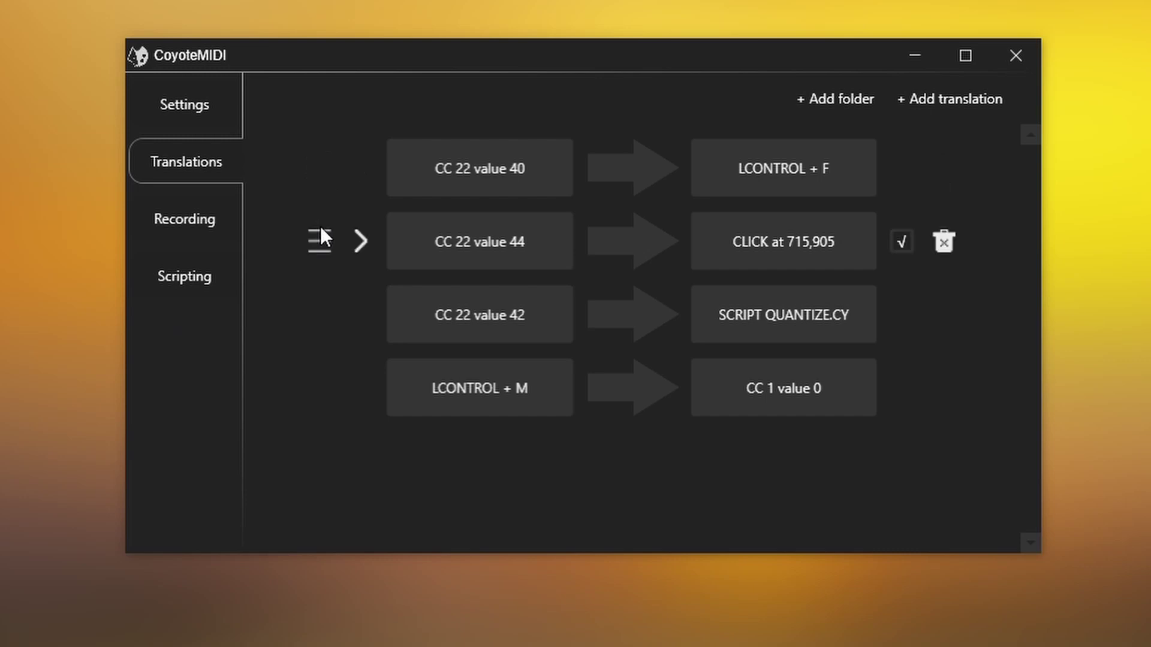
{"action": "mouse_move", "coordinate": [314, 310]}
{"action": "mouse_move", "coordinate": [321, 390]}
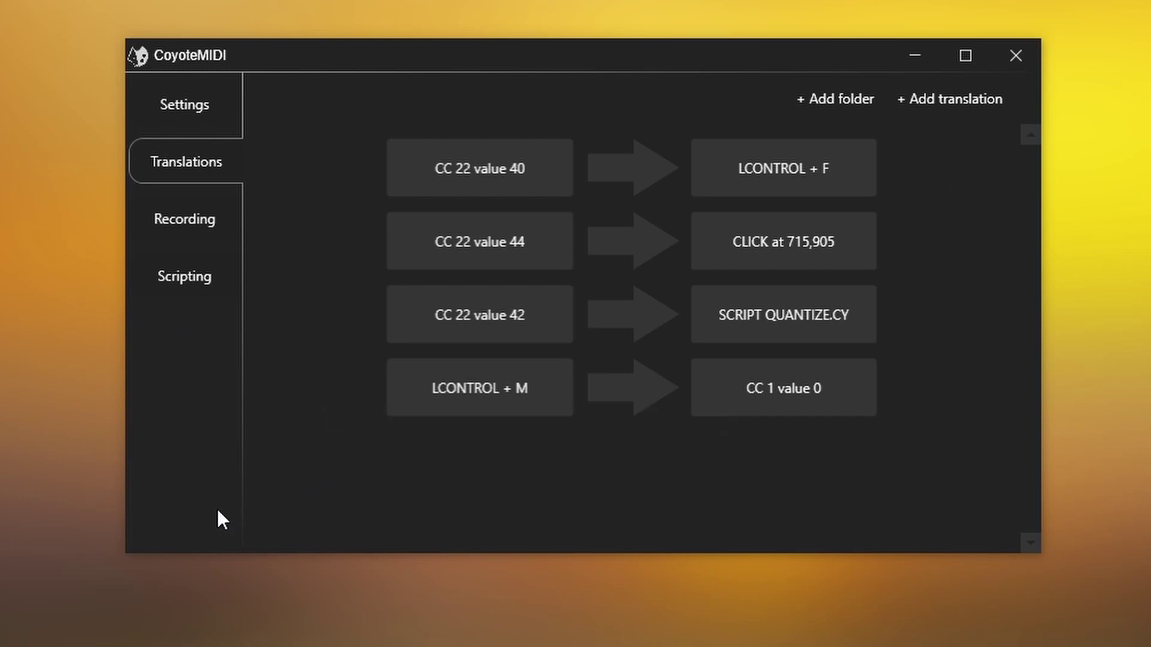
{"action": "left_click", "coordinate": [161, 238]}
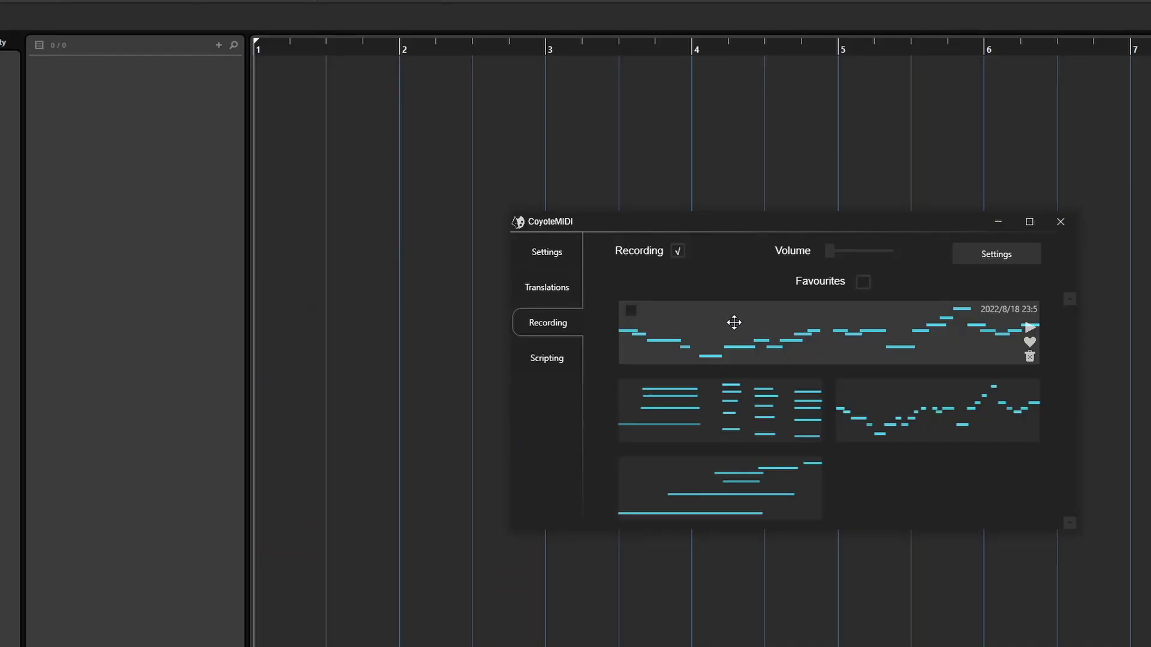
Step: Drag the top recording into Cubase, view it in the Key Editor, favourite it, and filter to Favourites
{"action": "left_click_drag", "start_coordinate": [732, 321], "coordinate": [255, 70]}
{"action": "double_click", "coordinate": [374, 97]}
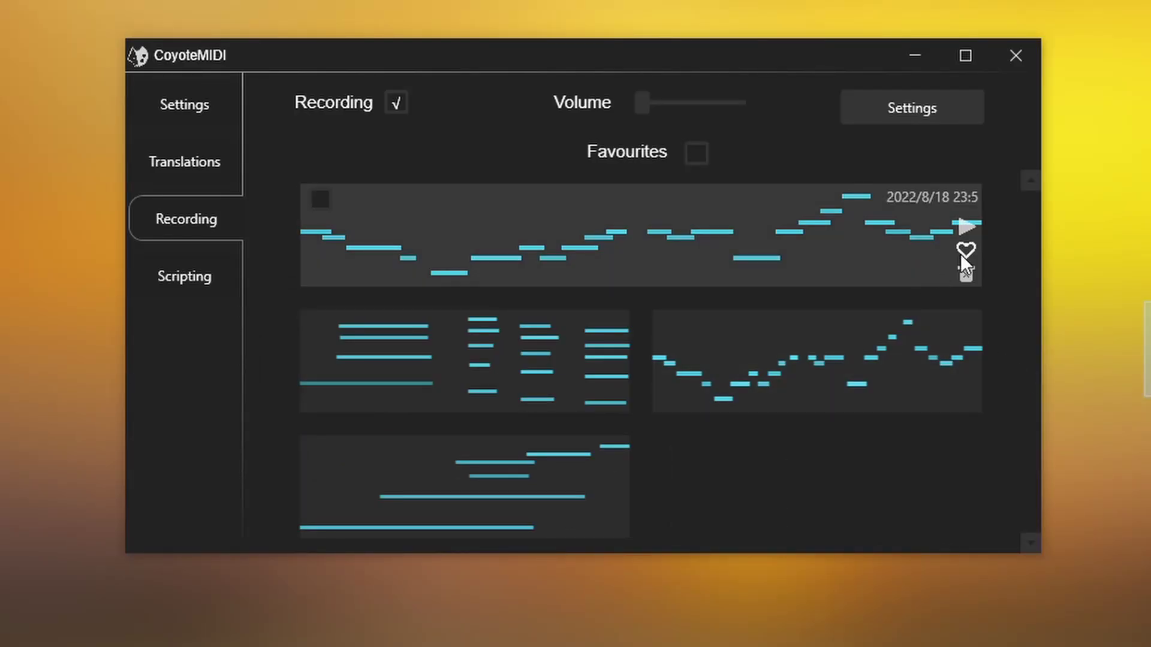
{"action": "left_click", "coordinate": [961, 252]}
{"action": "left_click", "coordinate": [697, 161]}
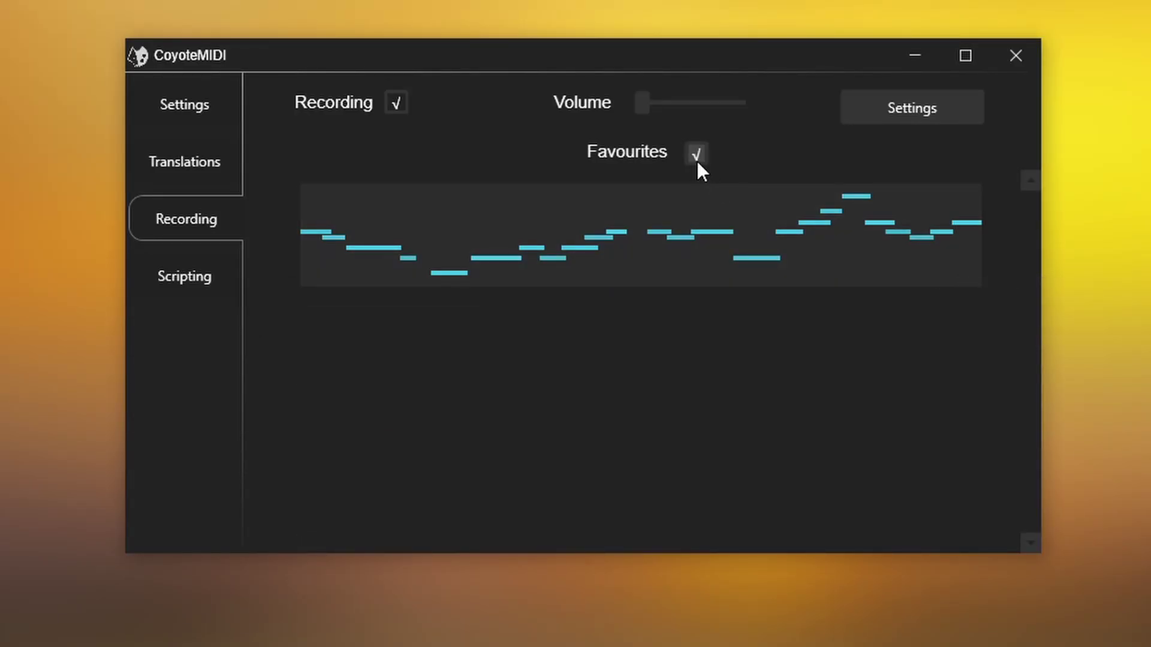
Step: Clear the Favourites filter and open the cubase 'quantize controls.cy' script from the Scripting tree
{"action": "left_click", "coordinate": [697, 157]}
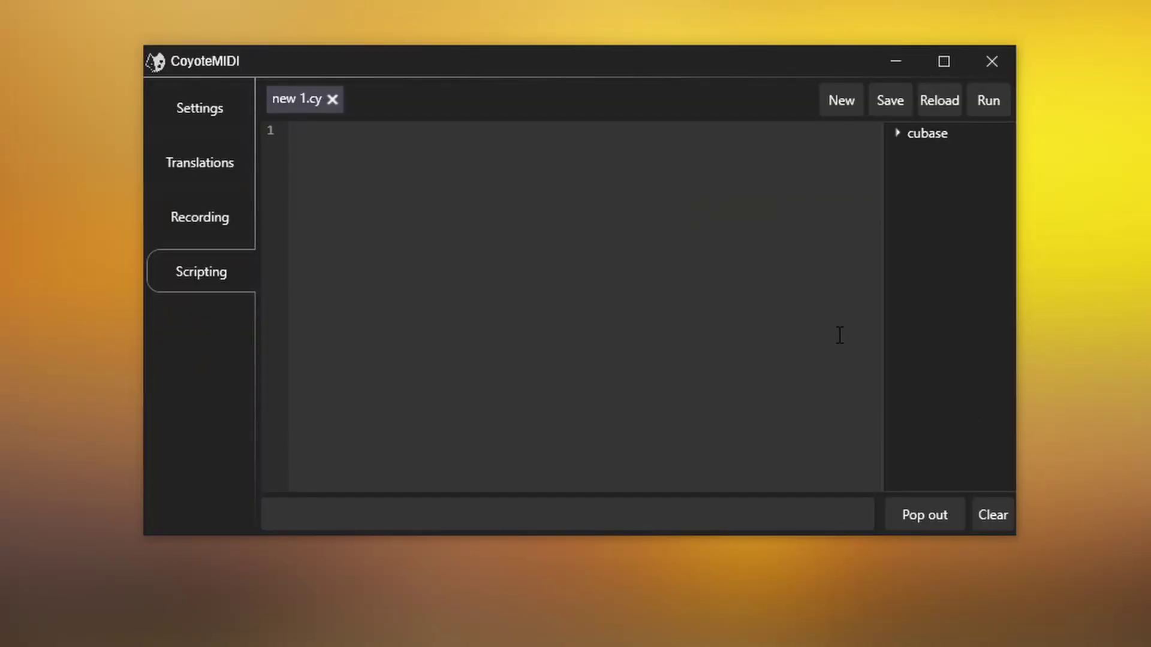
{"action": "left_click", "coordinate": [896, 135]}
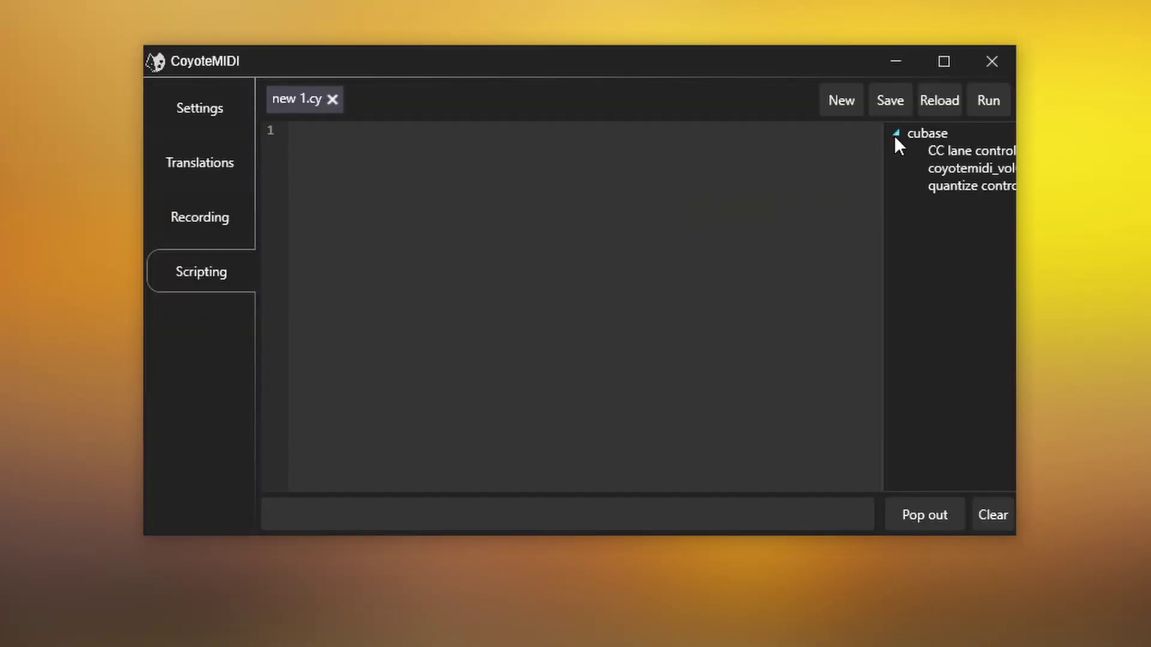
{"action": "double_click", "coordinate": [983, 185]}
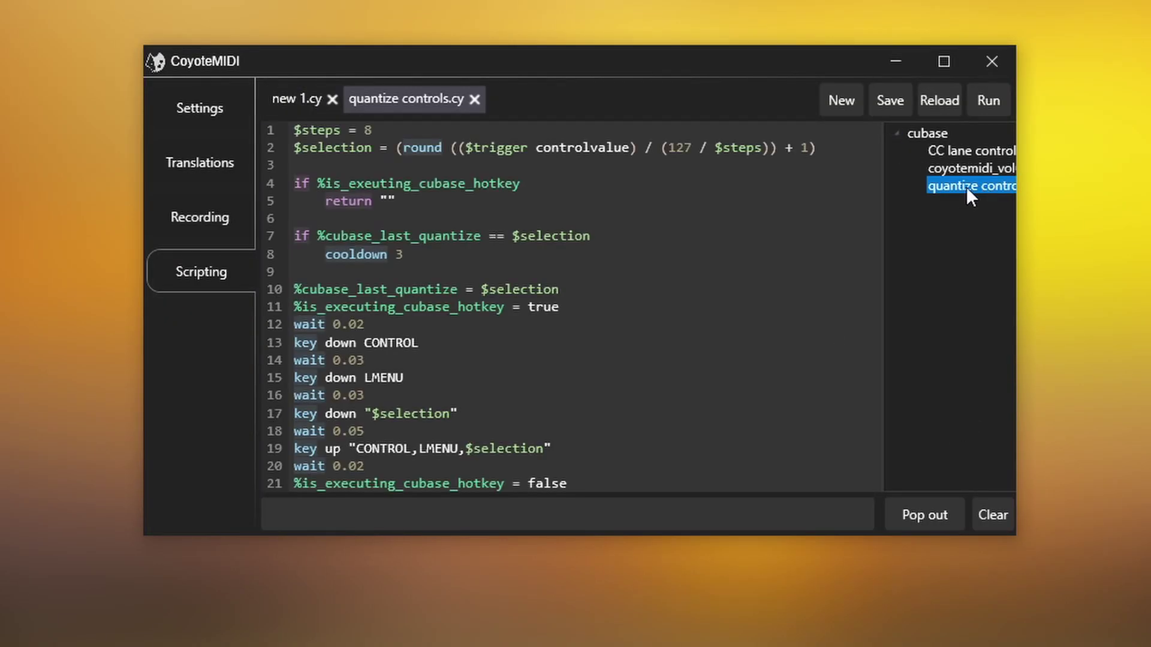
{"action": "mouse_move", "coordinate": [310, 415]}
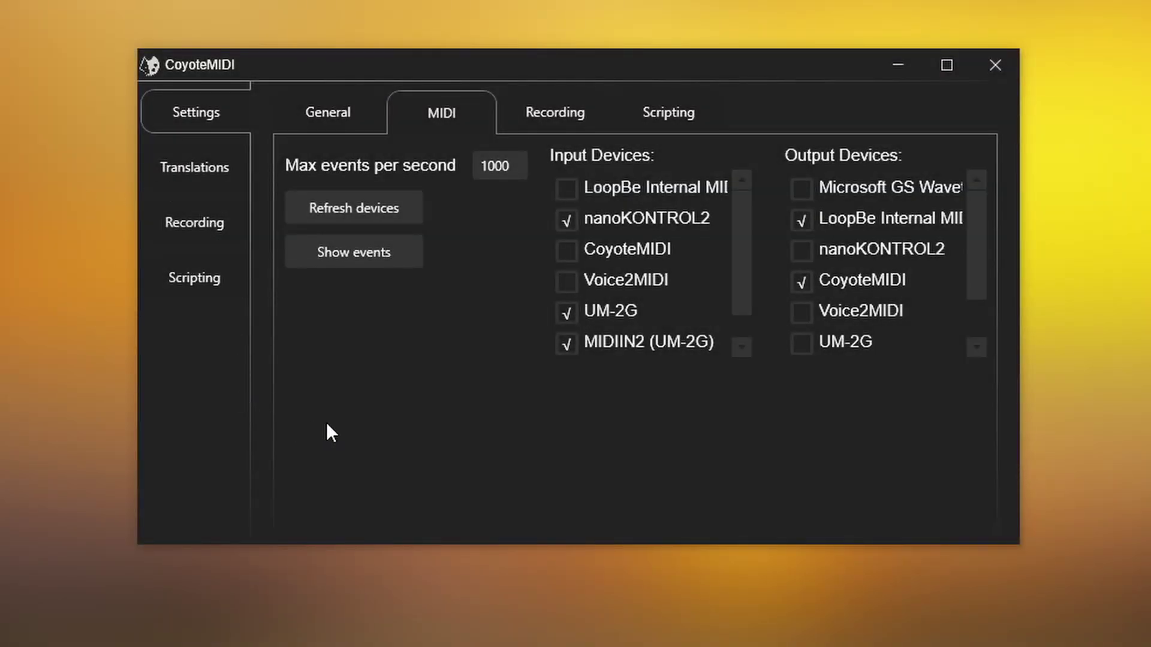
{"action": "mouse_move", "coordinate": [743, 241]}
{"action": "left_mouse_down"}
{"action": "mouse_move", "coordinate": [747, 288]}
{"action": "mouse_move", "coordinate": [747, 236]}
{"action": "left_mouse_up"}
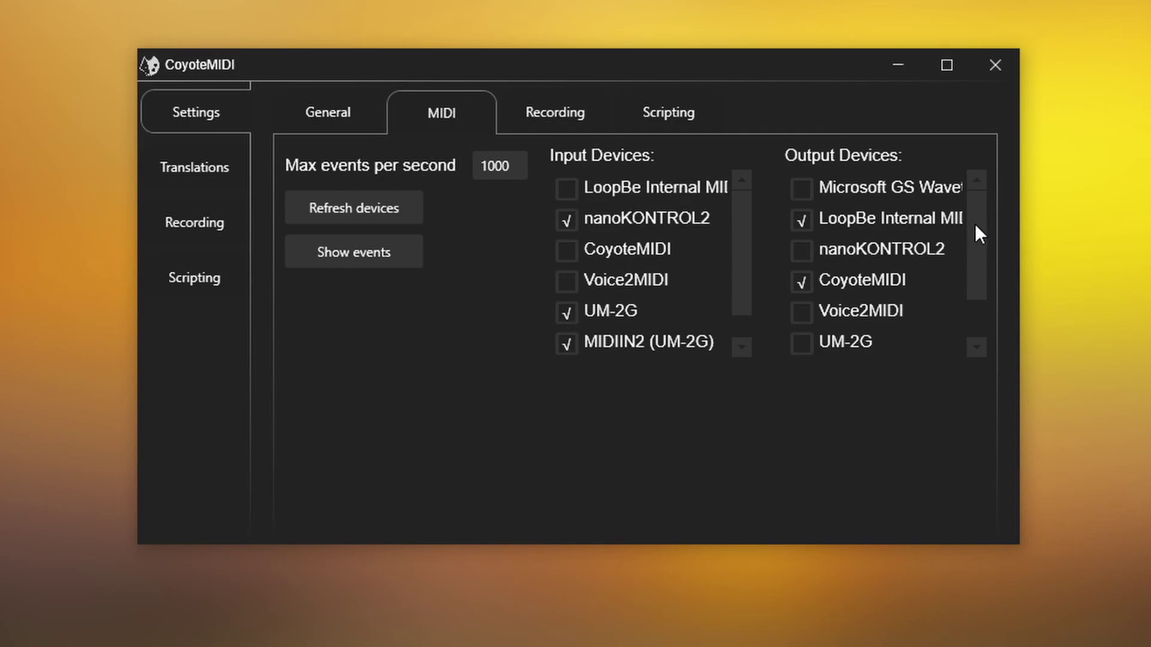
{"action": "left_click_drag", "start_coordinate": [974, 225], "coordinate": [1003, 207]}
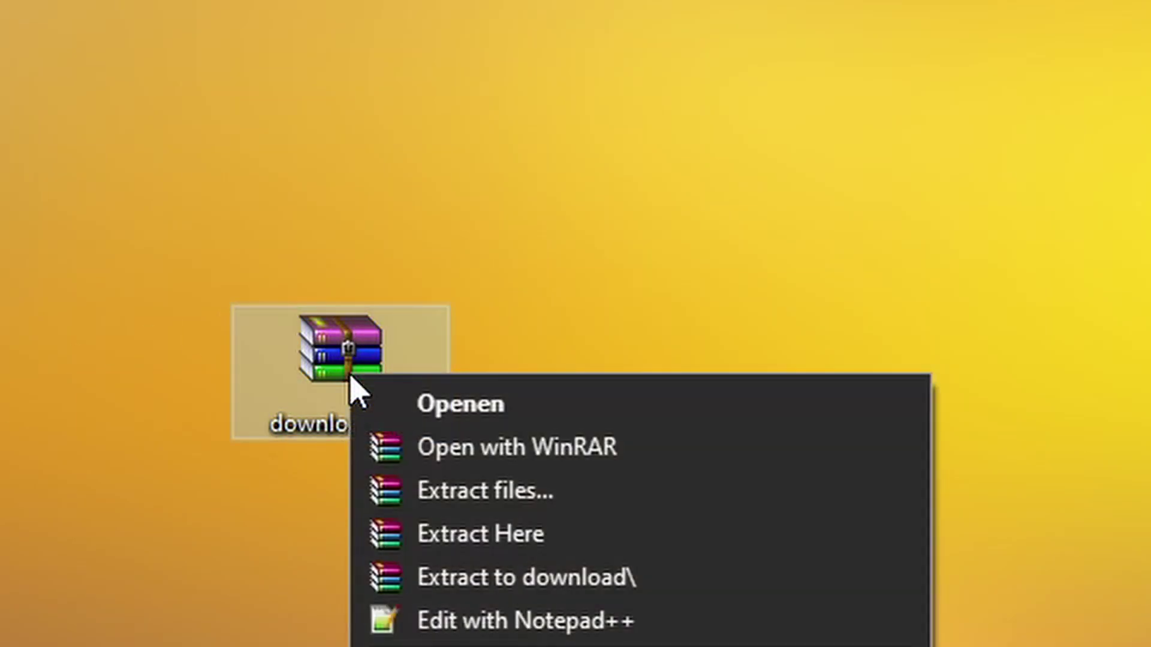
Step: Extract download.zip onto the desktop with Extract Here
{"action": "left_click", "coordinate": [575, 538]}
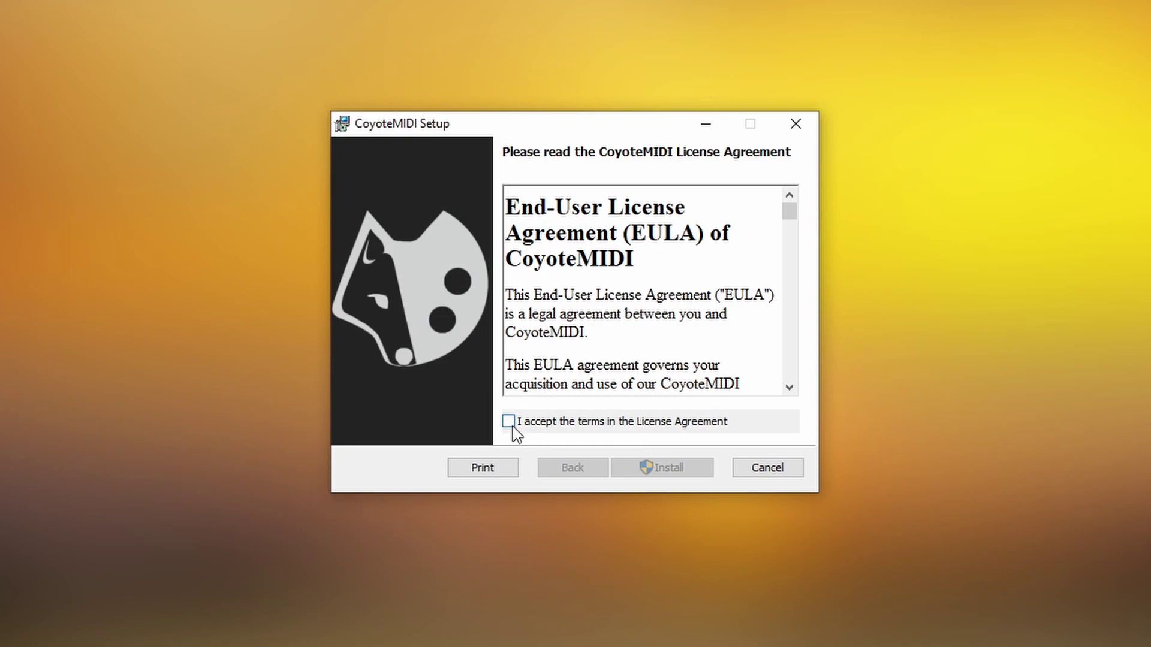
Step: Accept the licence agreement, install CoyoteMIDI and close the finished setup wizard
{"action": "left_click", "coordinate": [508, 422]}
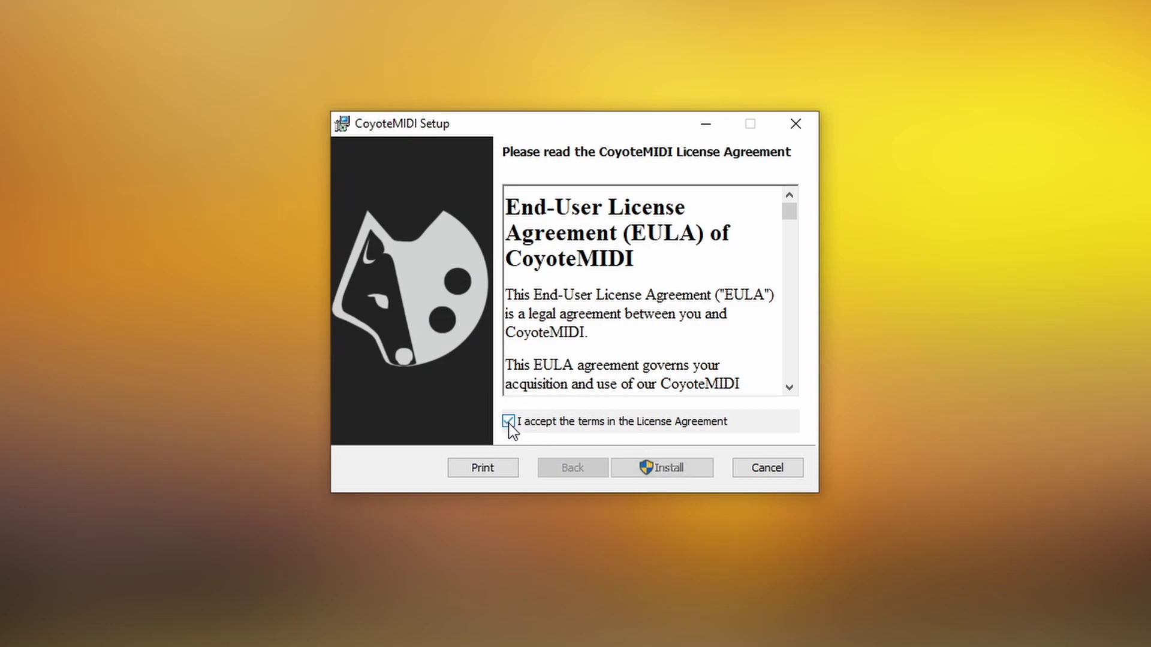
{"action": "left_click", "coordinate": [656, 473]}
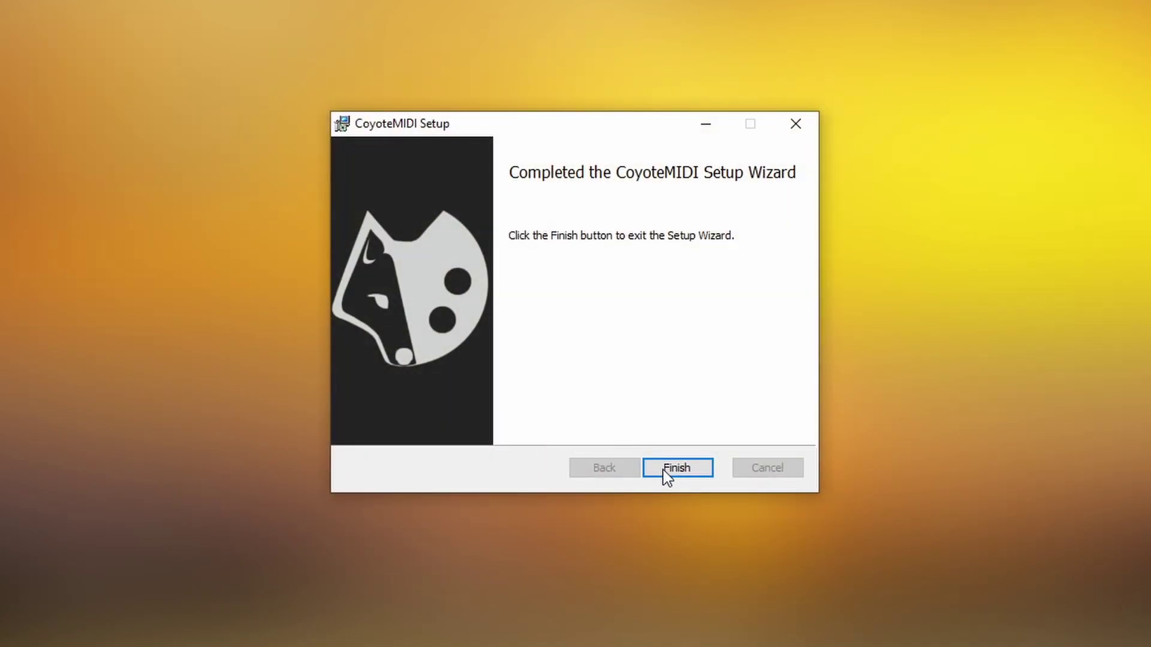
{"action": "left_click", "coordinate": [674, 469]}
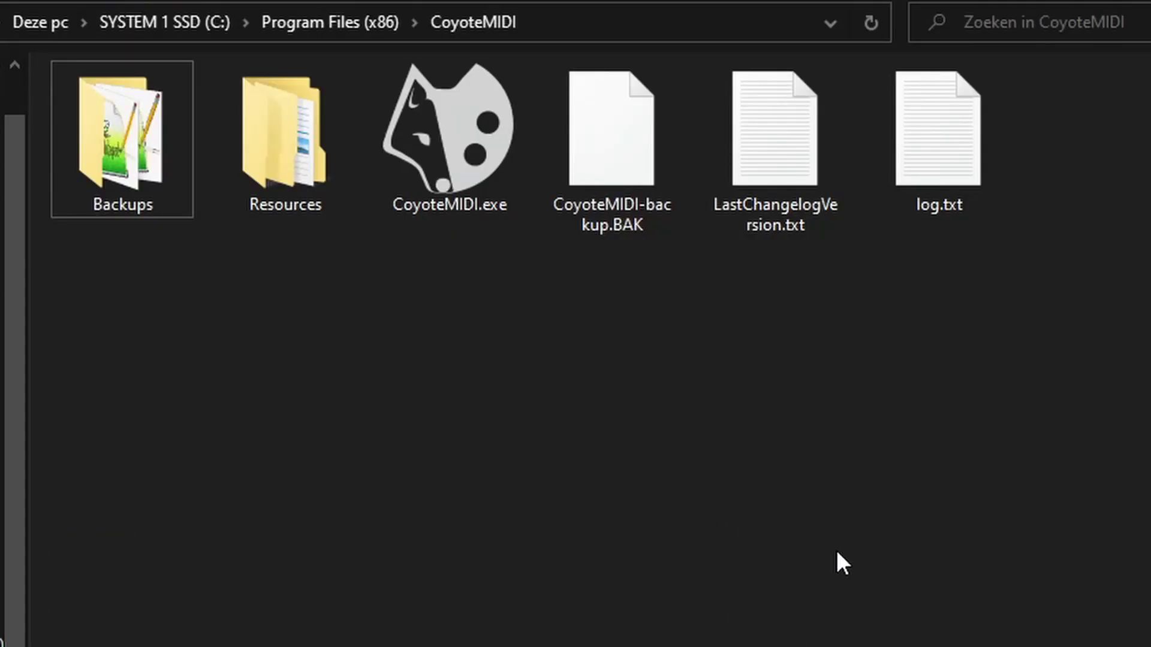
Step: Select CoyoteMIDI.exe in C:\Program Files (x86)\CoyoteMIDI
{"action": "left_click", "coordinate": [455, 179]}
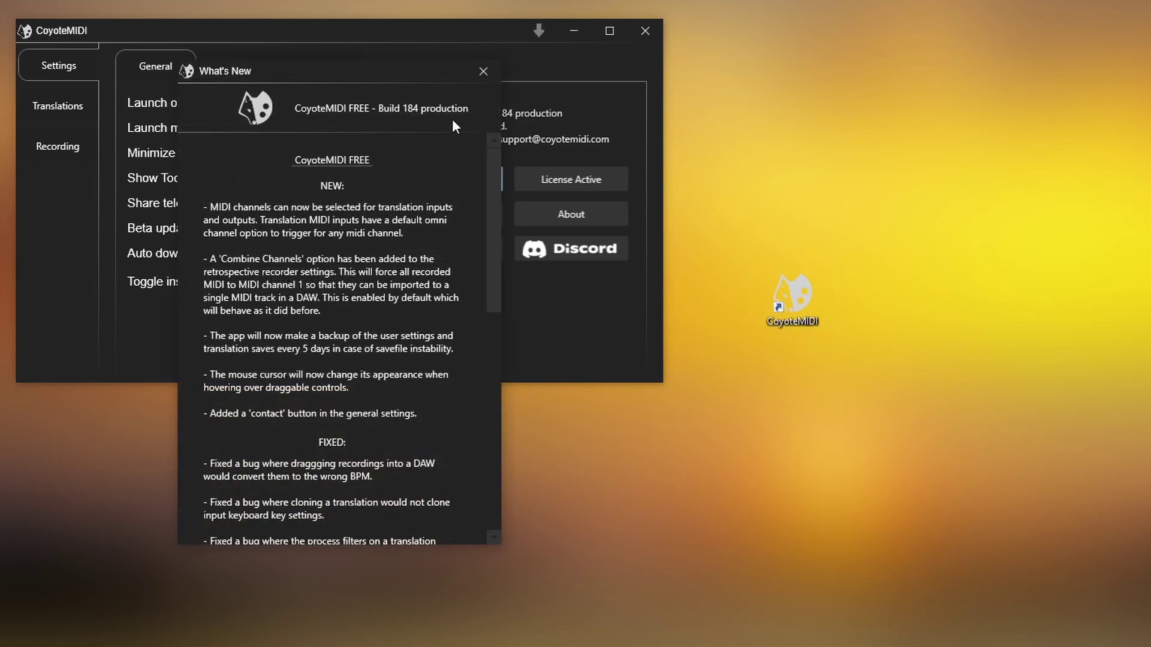
Step: Dismiss the What's New notice and restart CoyoteMIDI to apply the PRO Build 187 beta update
{"action": "left_click", "coordinate": [474, 77]}
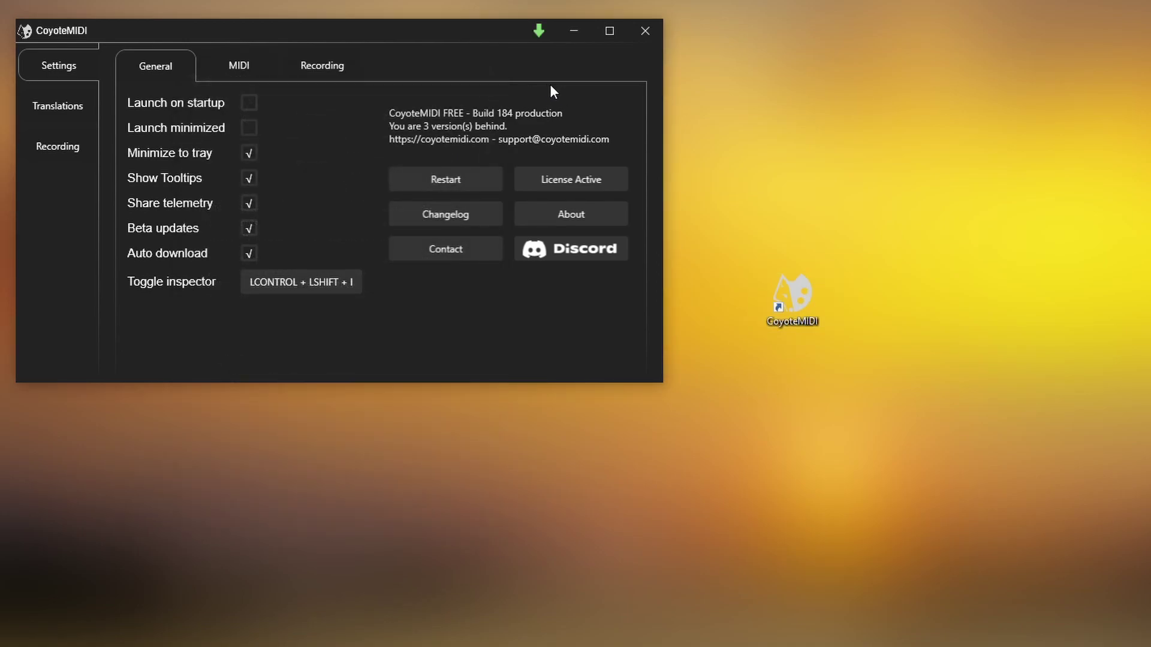
{"action": "left_click", "coordinate": [469, 177]}
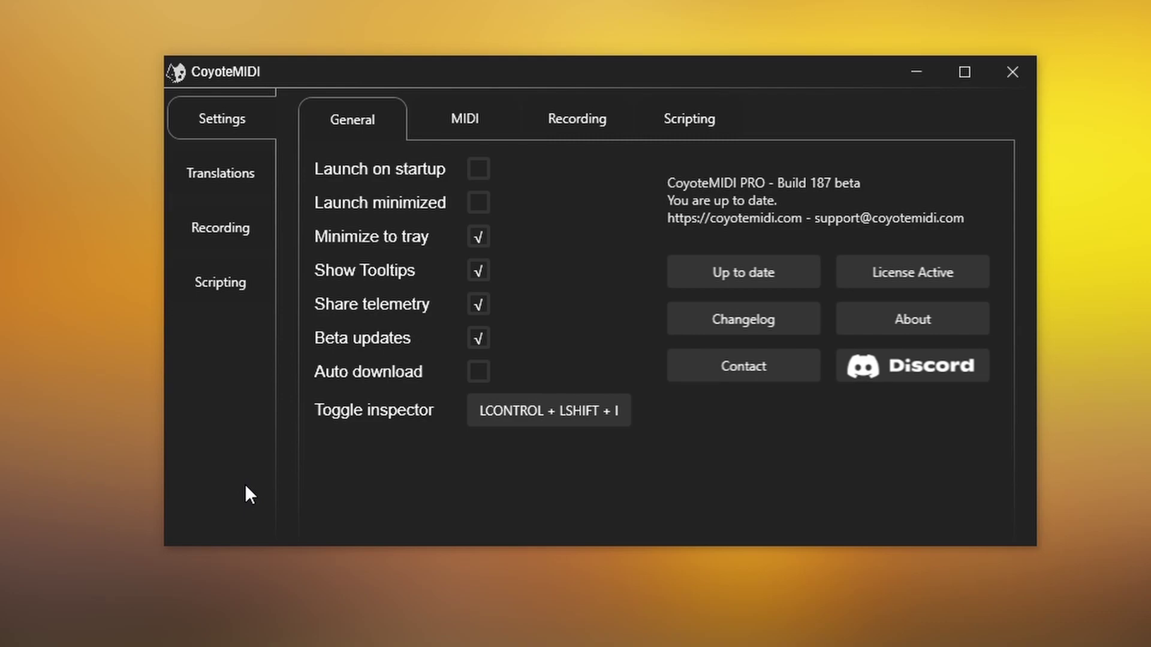
Step: Show the MIDI device settings and scroll through the Input Devices list
{"action": "left_click", "coordinate": [477, 129]}
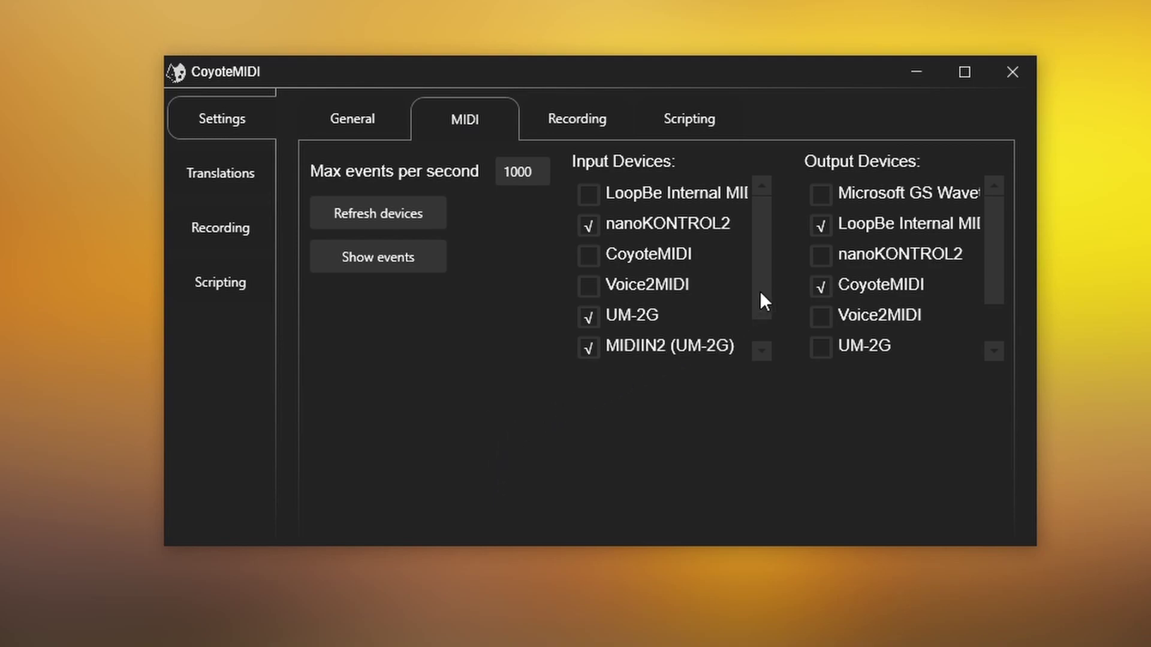
{"action": "left_click_drag", "start_coordinate": [763, 243], "coordinate": [763, 271]}
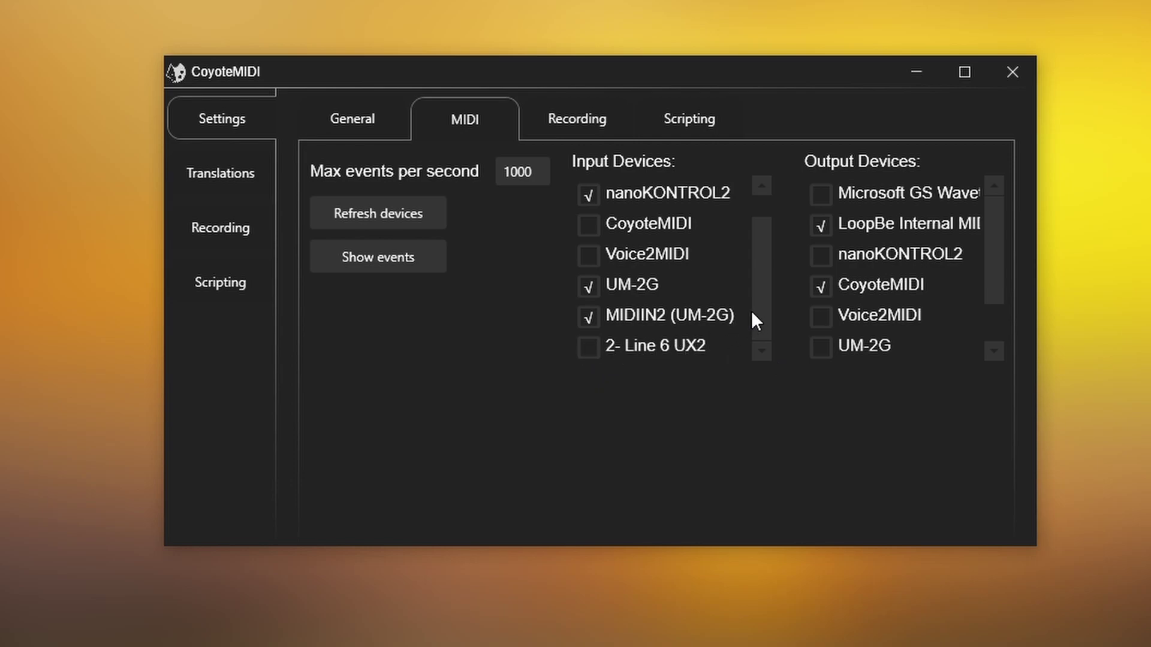
{"action": "scroll", "coordinate": [753, 310], "scroll_direction": "up", "scroll_amount": 1}
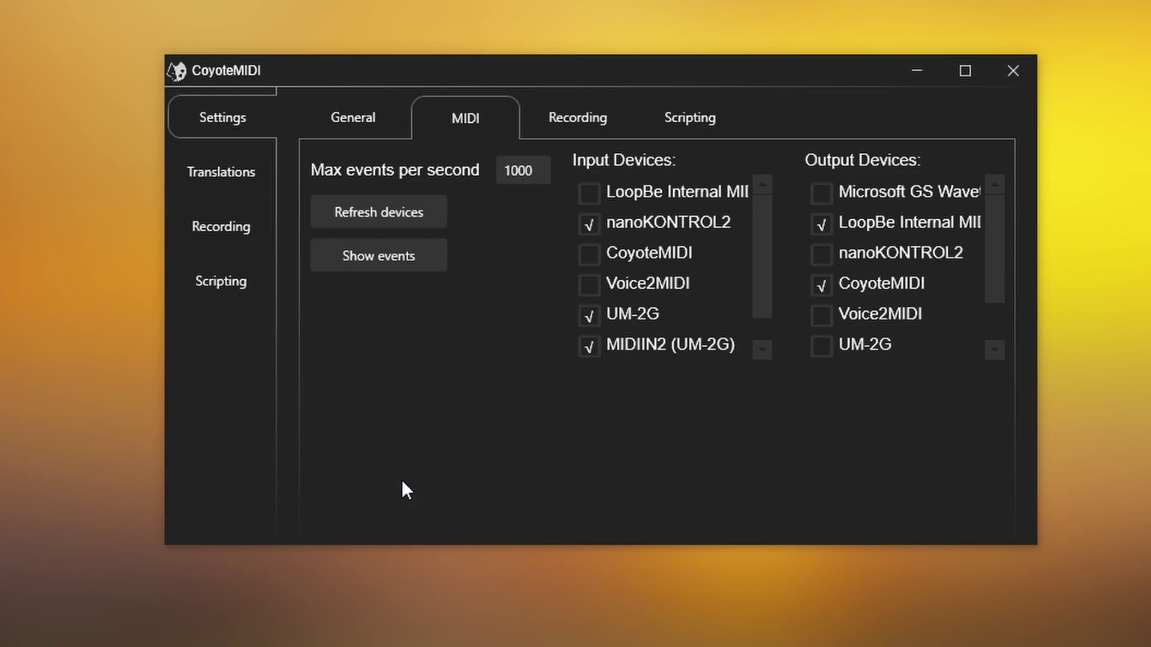
Step: Add a translation mapping the controller's CC 20 value 0 to LCONTROL + S
{"action": "left_click", "coordinate": [234, 182]}
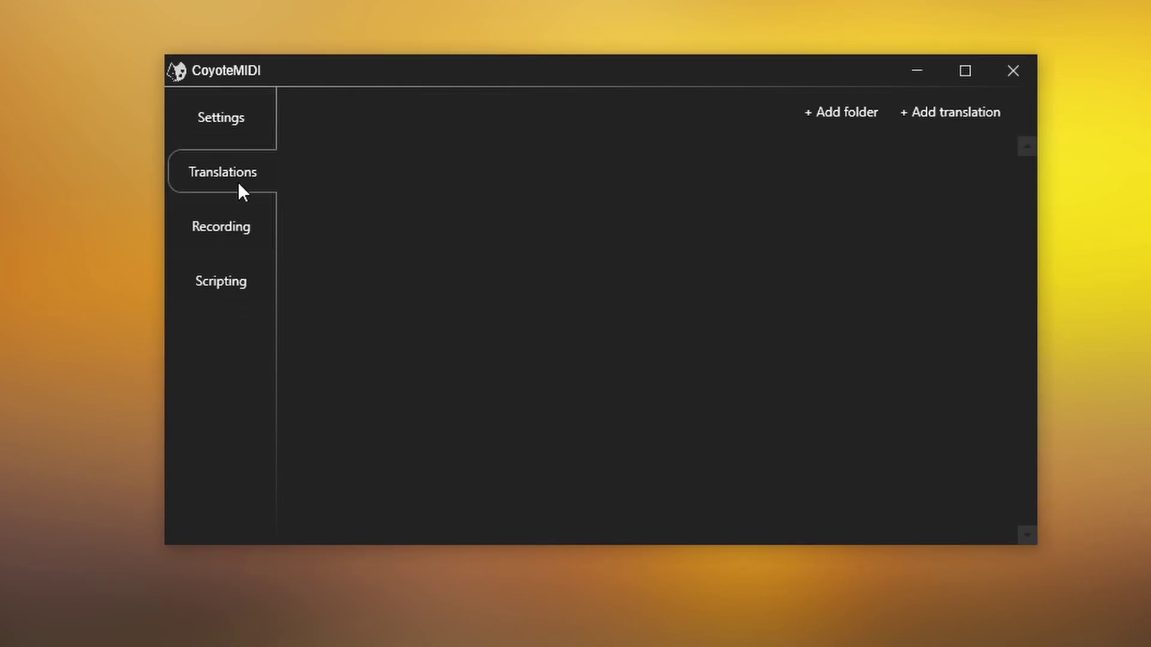
{"action": "left_click", "coordinate": [953, 111]}
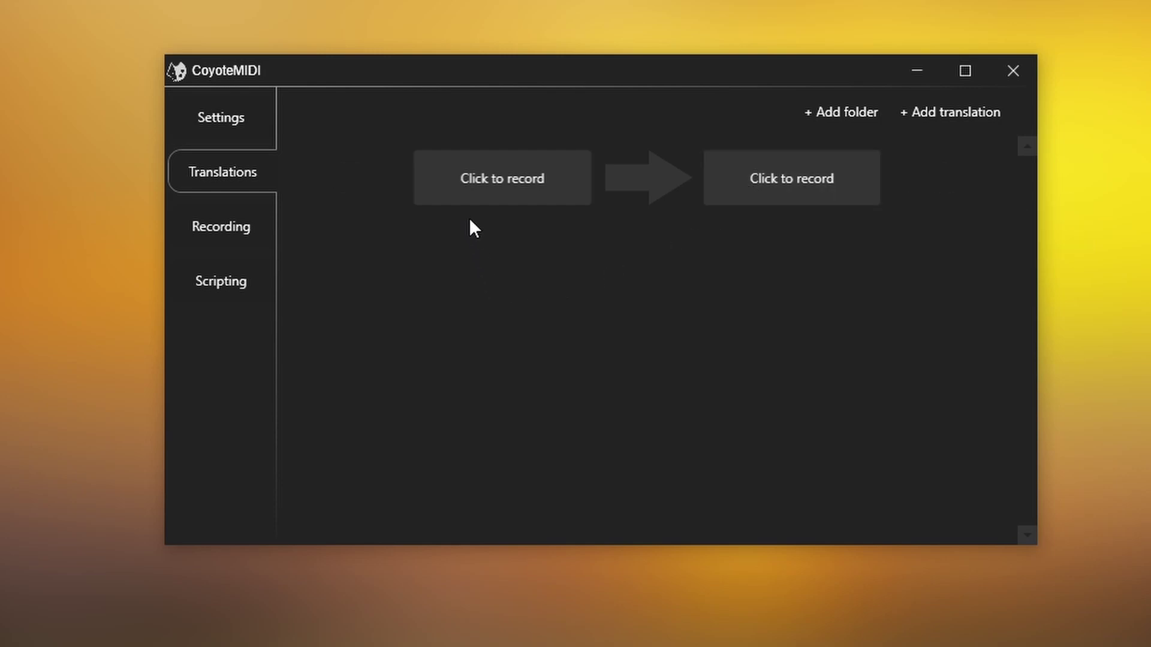
{"action": "left_click", "coordinate": [467, 198]}
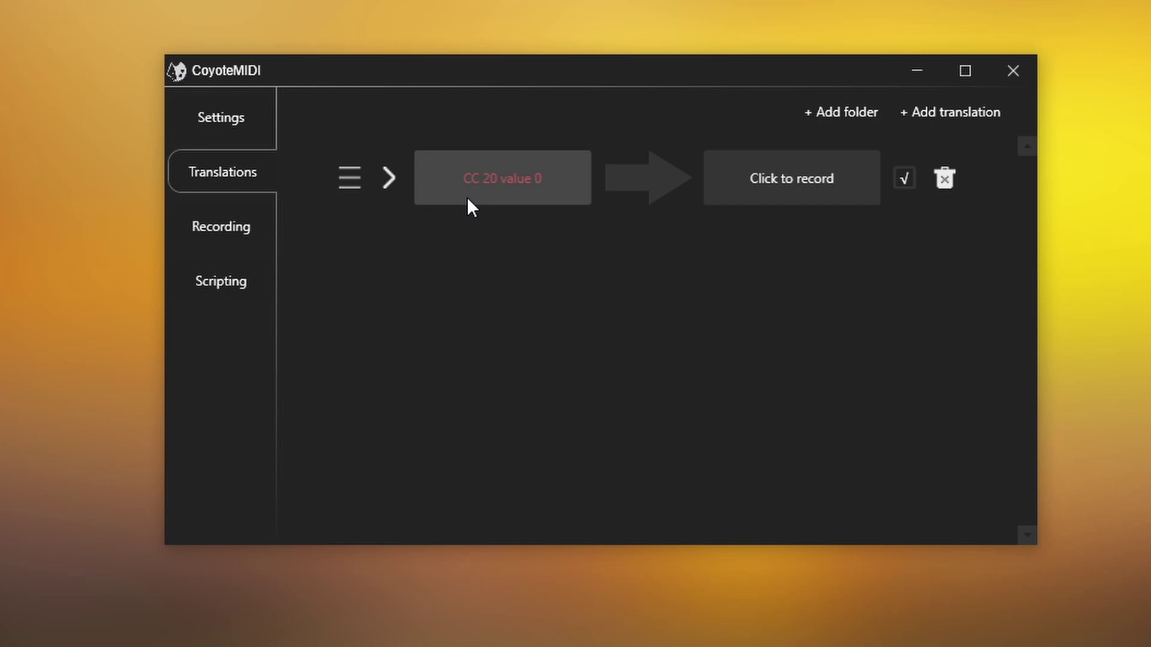
{"action": "left_click", "coordinate": [796, 194]}
{"action": "key", "text": "ctrl+s"}
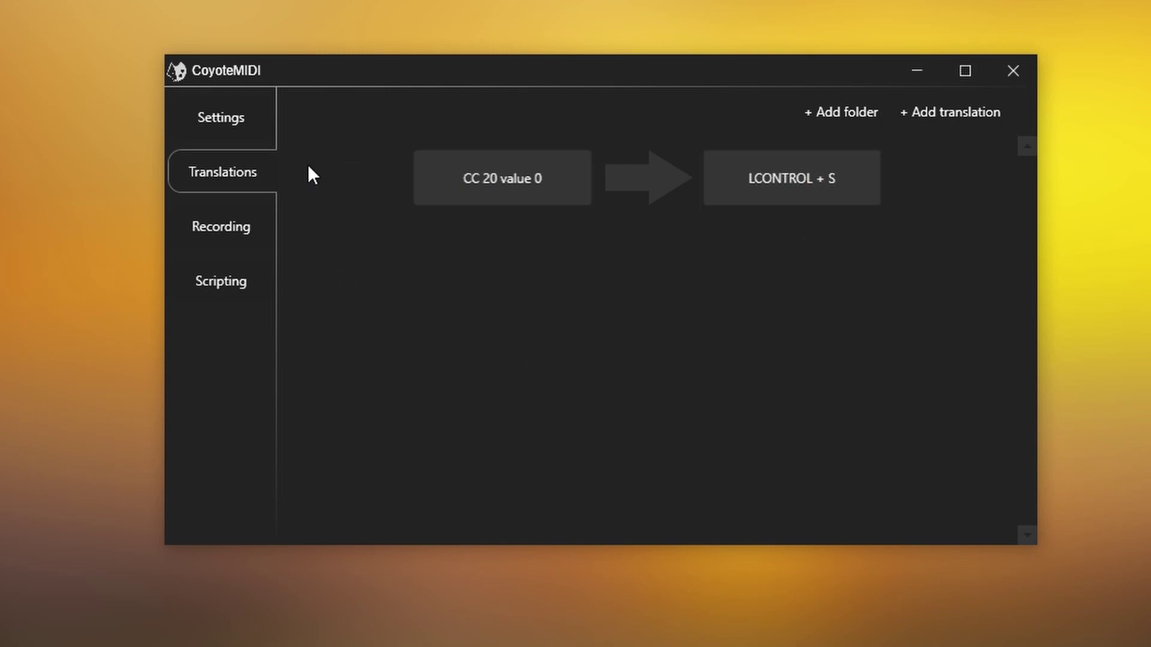
Step: Restrict the CC 20 translation to the nanoKONTROL2 device and 'cubase' as the focused program
{"action": "mouse_move", "coordinate": [348, 180]}
{"action": "left_click", "coordinate": [390, 176]}
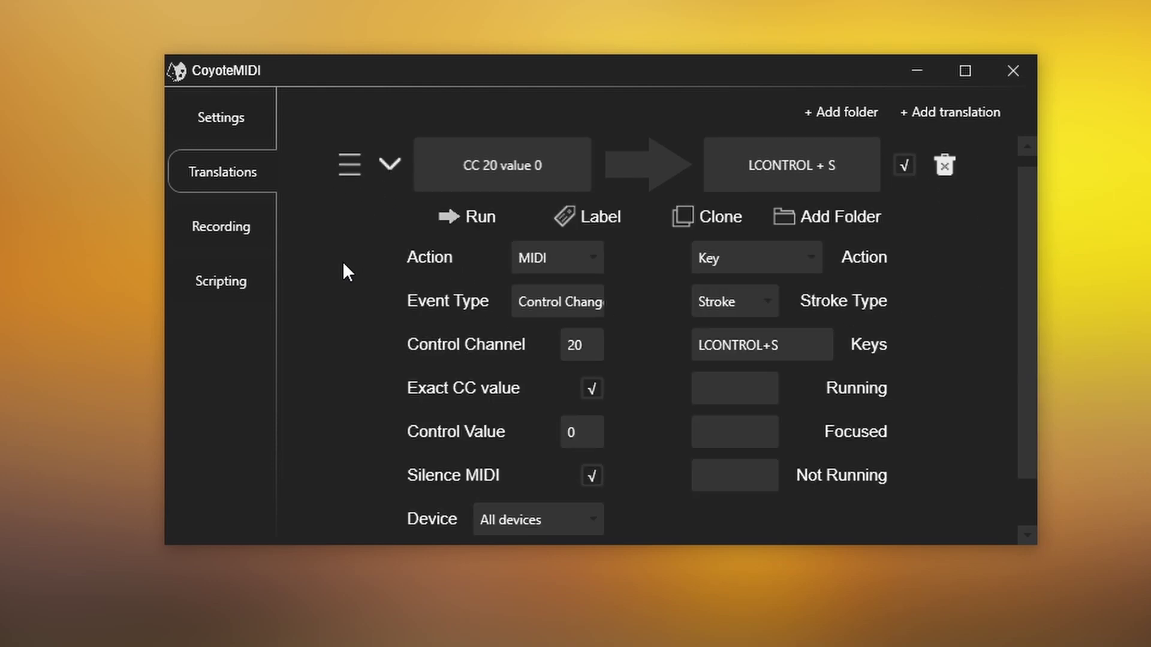
{"action": "scroll", "coordinate": [1022, 382], "scroll_direction": "down", "scroll_amount": 1}
{"action": "left_click_drag", "start_coordinate": [1022, 376], "coordinate": [1044, 393]}
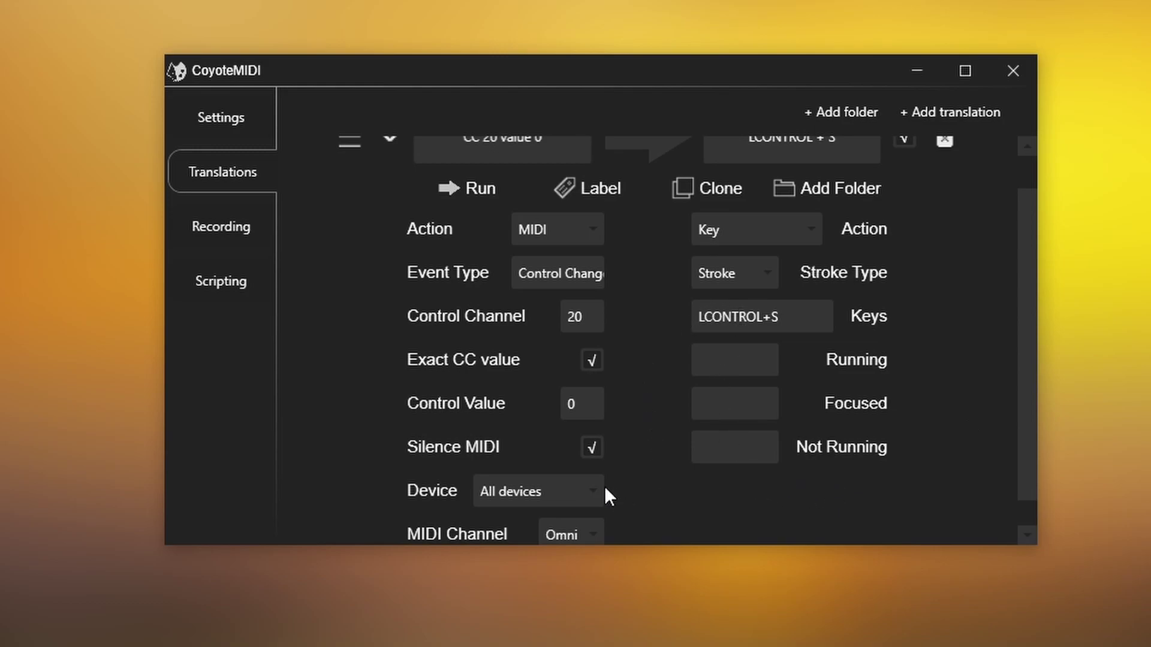
{"action": "left_click", "coordinate": [586, 491]}
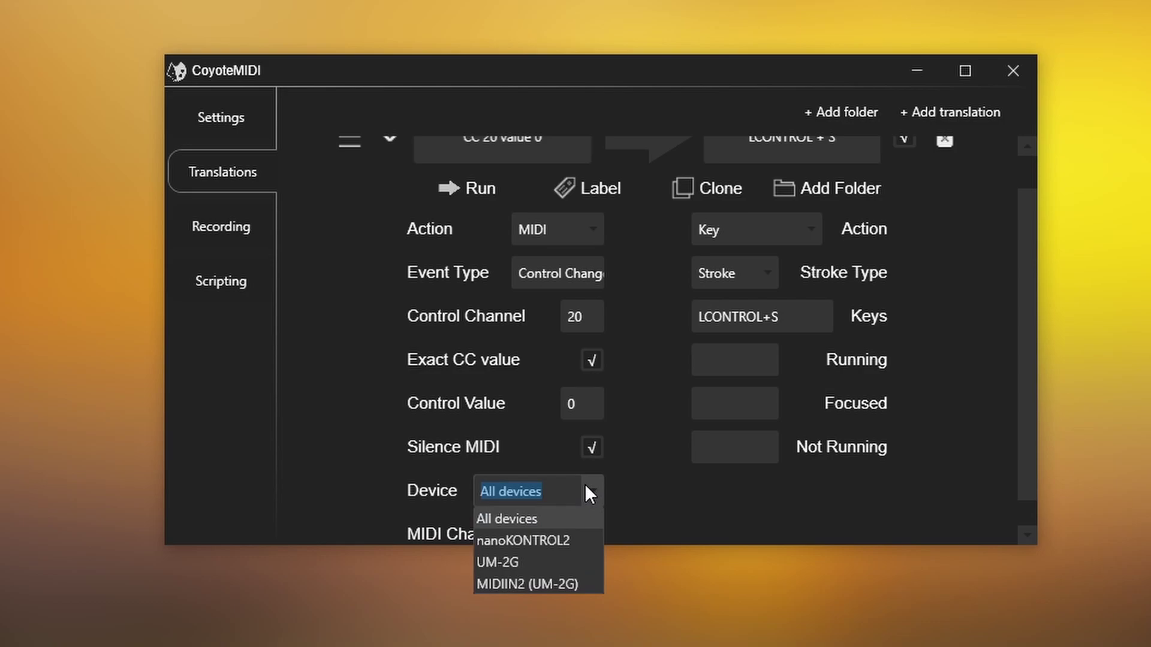
{"action": "left_click", "coordinate": [552, 540]}
{"action": "left_click", "coordinate": [732, 404]}
{"action": "type", "text": "cubase"}
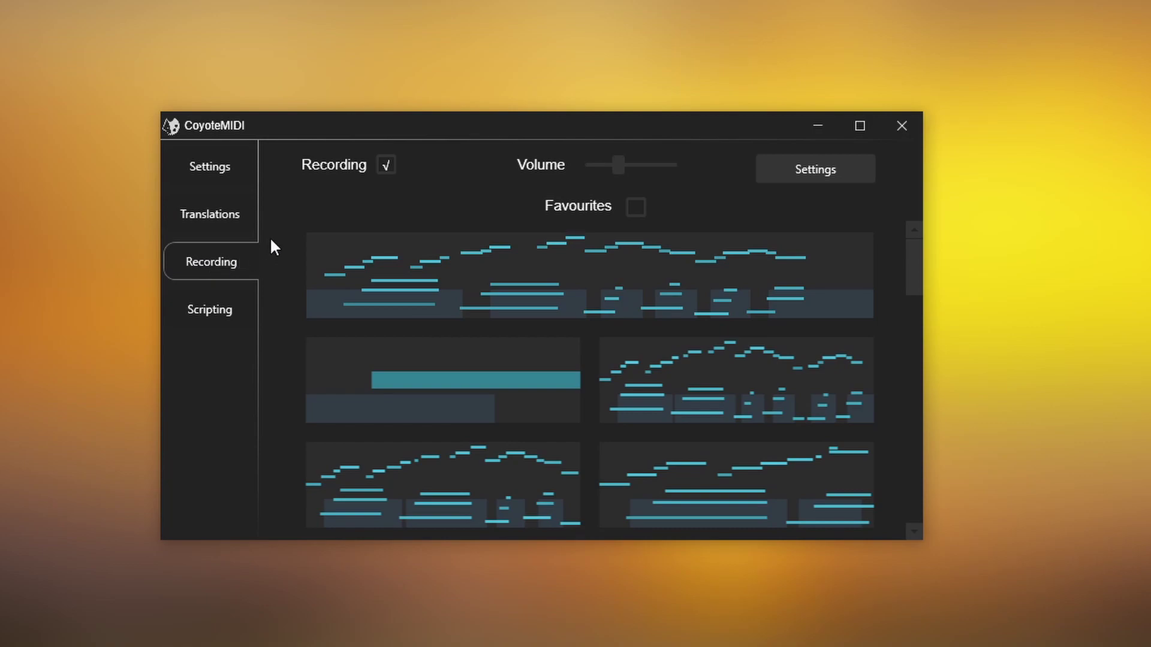
Step: Mark the 2022/8/19 0:41 recording as a favourite, then play it back
{"action": "mouse_move", "coordinate": [318, 368]}
{"action": "mouse_move", "coordinate": [328, 294]}
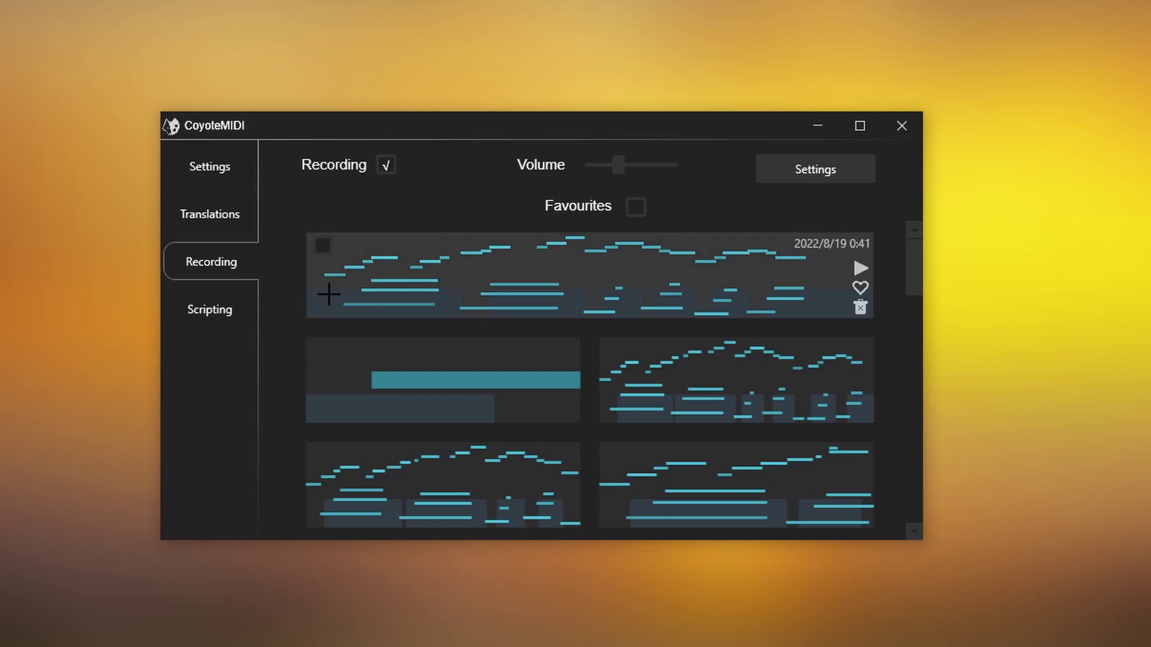
{"action": "left_click", "coordinate": [861, 289]}
{"action": "left_click", "coordinate": [859, 273]}
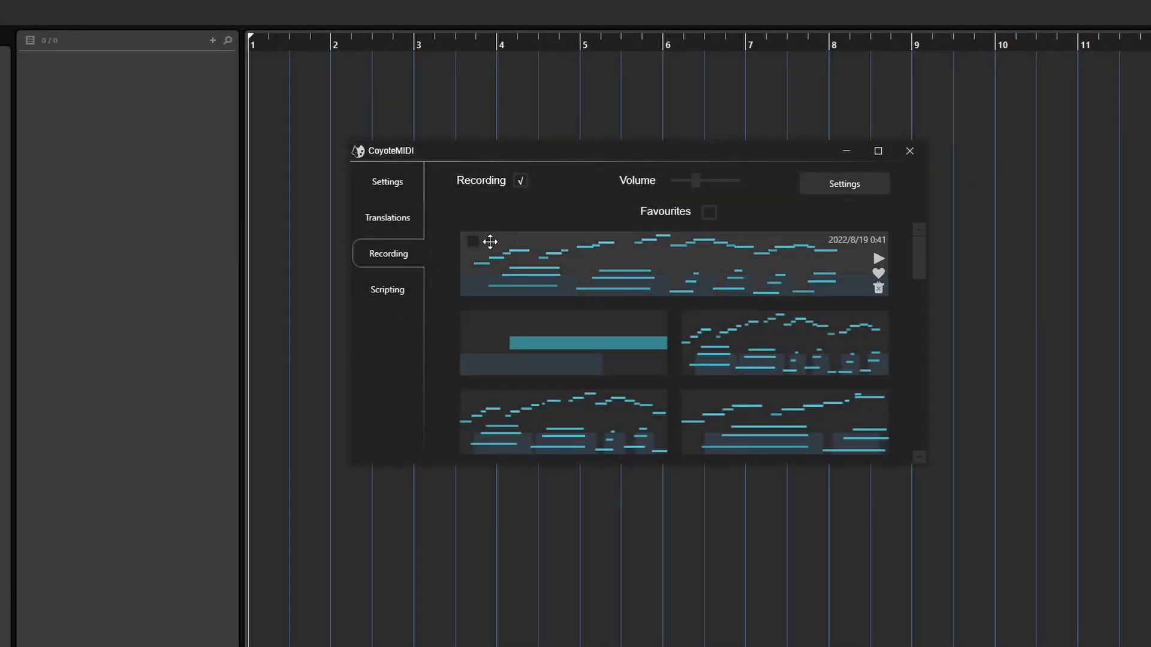
Step: Place the 2022/8/19 0:41 recording into Cubase as a bars 1–8 clip and open it in the Key Editor
{"action": "mouse_move", "coordinate": [488, 244]}
{"action": "left_mouse_down"}
{"action": "mouse_move", "coordinate": [320, 278]}
{"action": "mouse_move", "coordinate": [239, 61]}
{"action": "mouse_move", "coordinate": [255, 60]}
{"action": "left_mouse_up"}
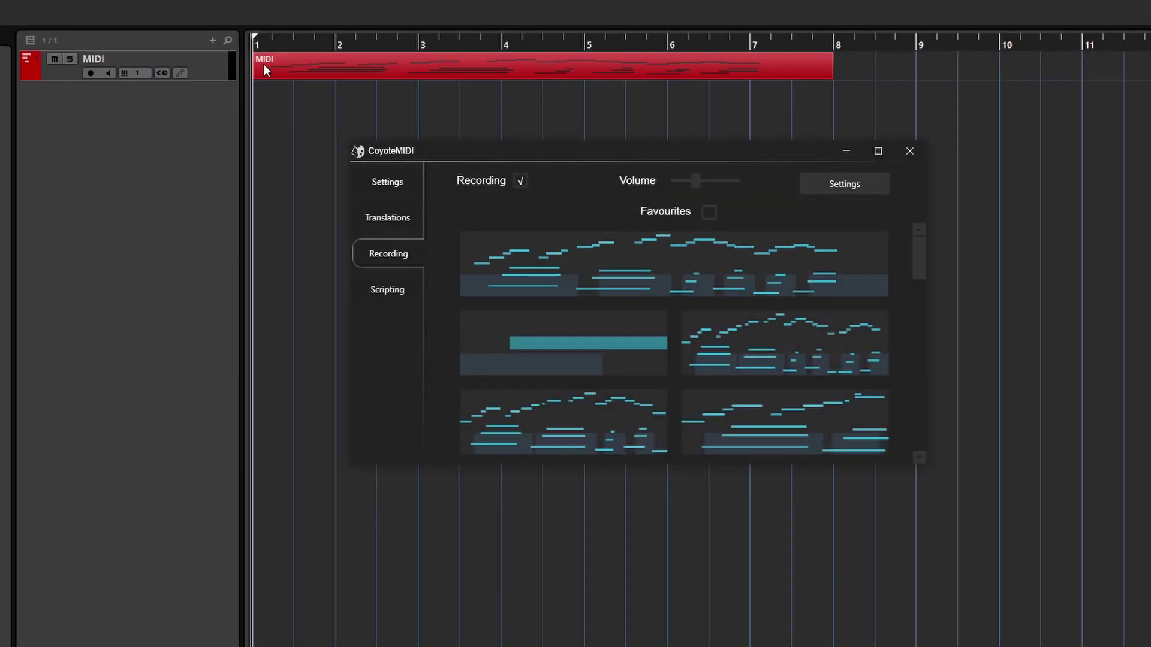
{"action": "double_click", "coordinate": [326, 75]}
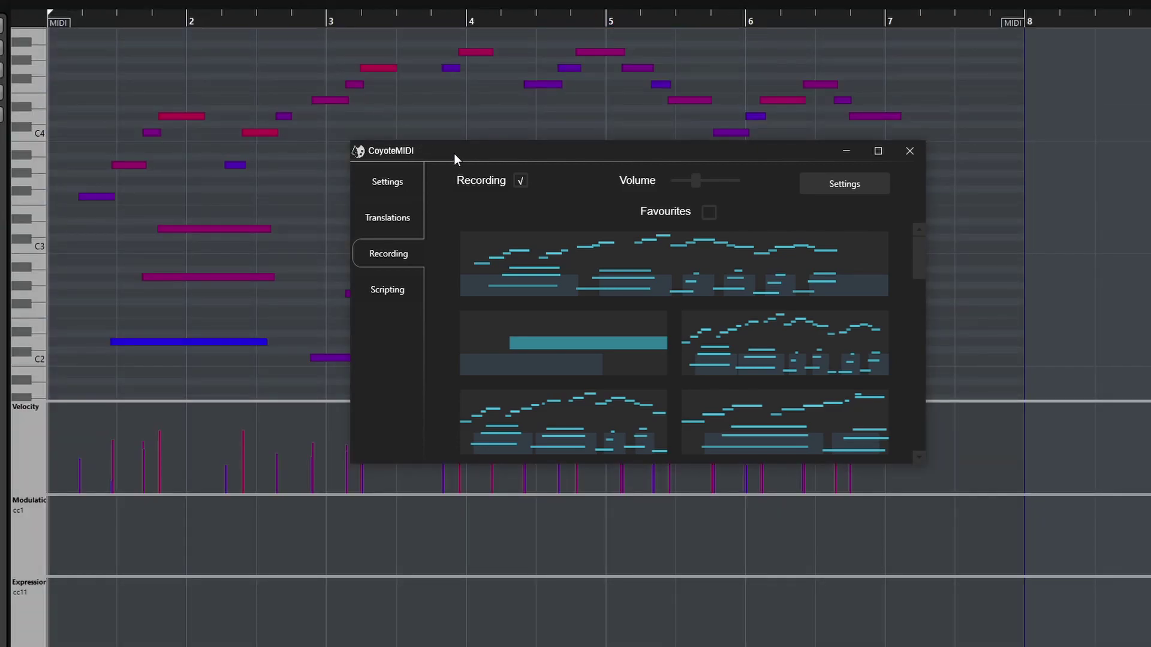